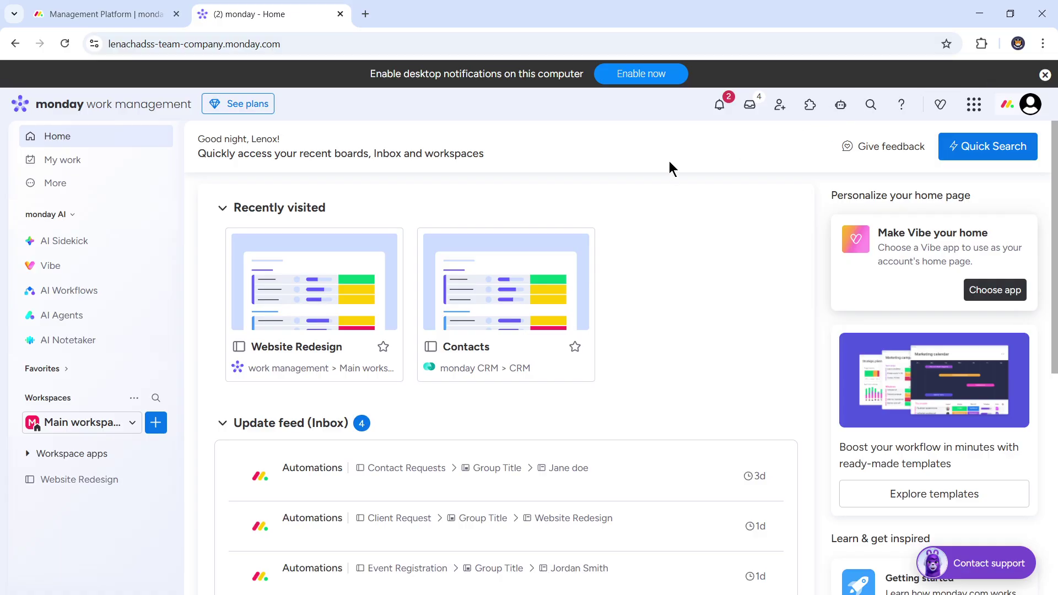
Open the Website Redesign board and bring up the customization settings of its Dependency column
left_click(103, 477)
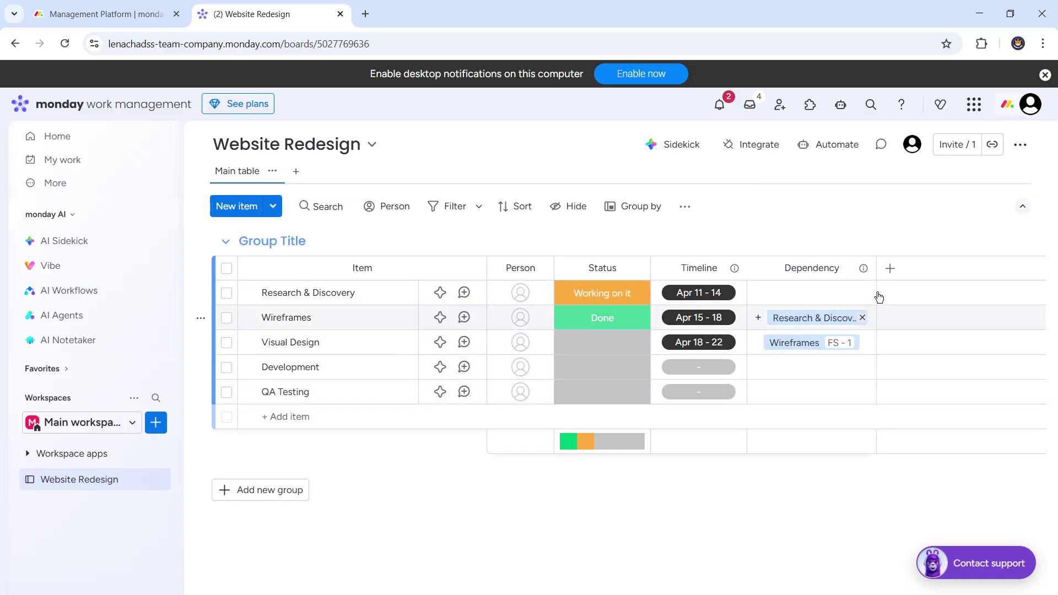
left_click(863, 269)
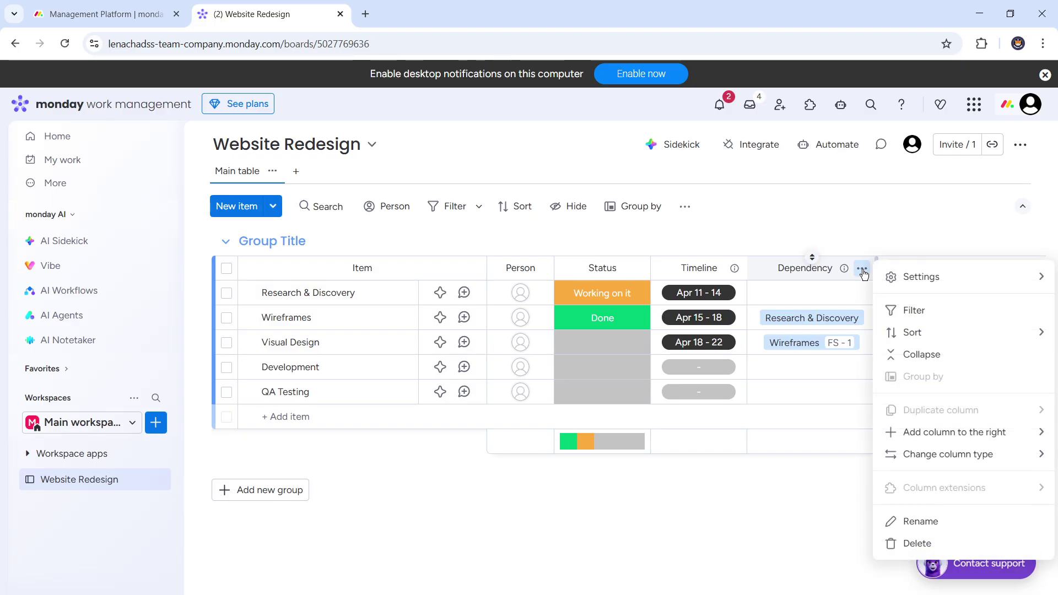
mouse_move(900, 274)
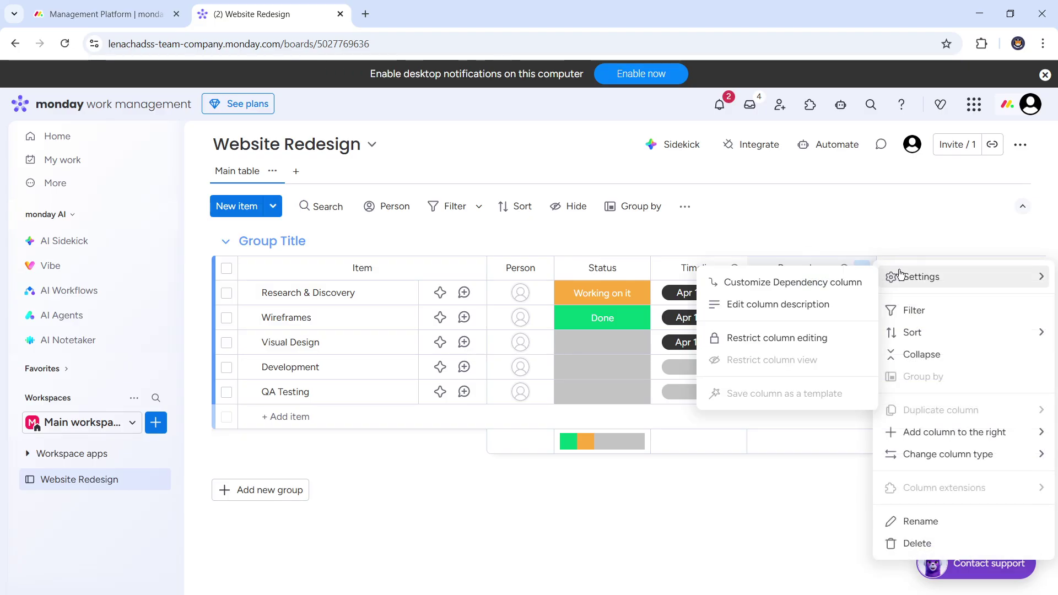
left_click(818, 282)
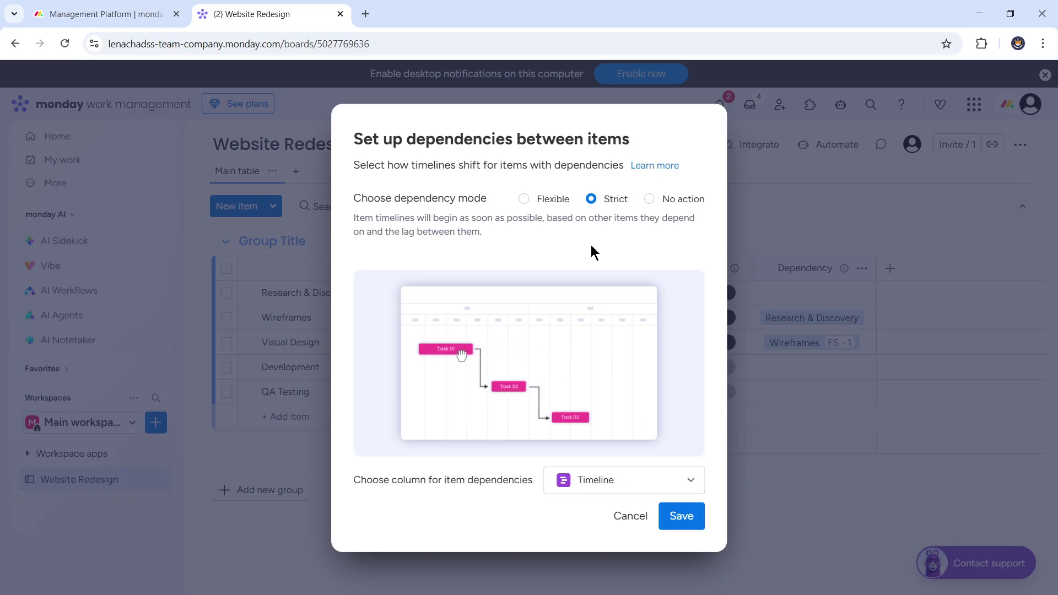
Choose Timeline as the column for item dependencies, try the available dependency modes, and save the setup in Strict mode
left_click(589, 477)
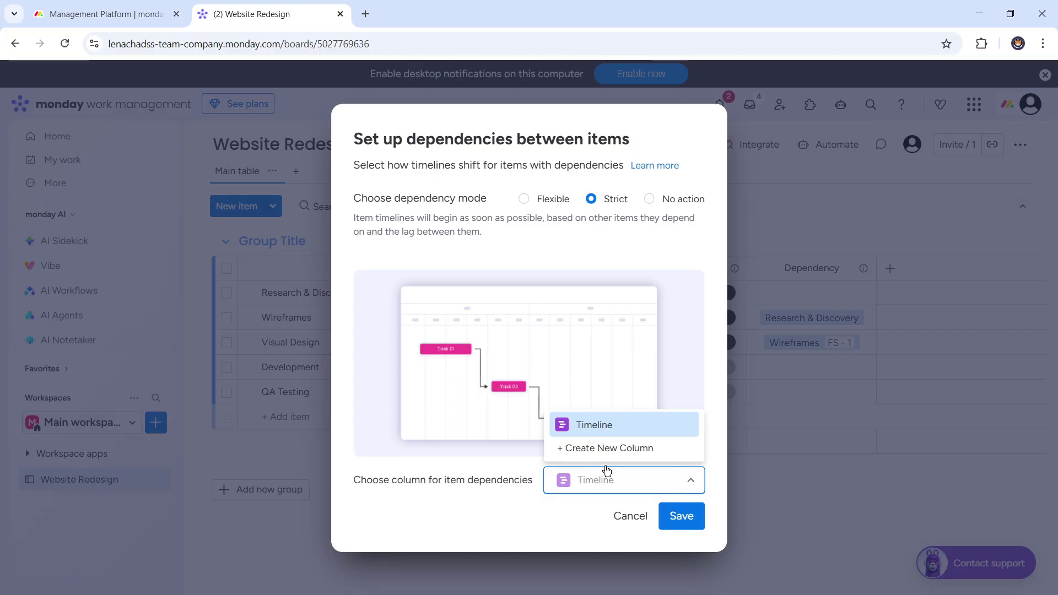
left_click(607, 429)
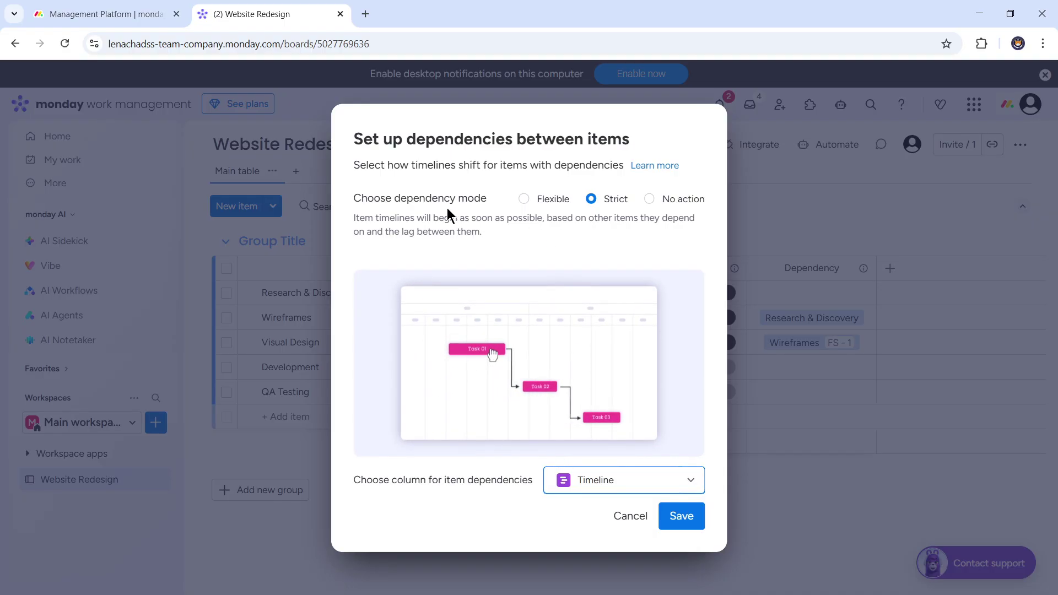
left_click(531, 203)
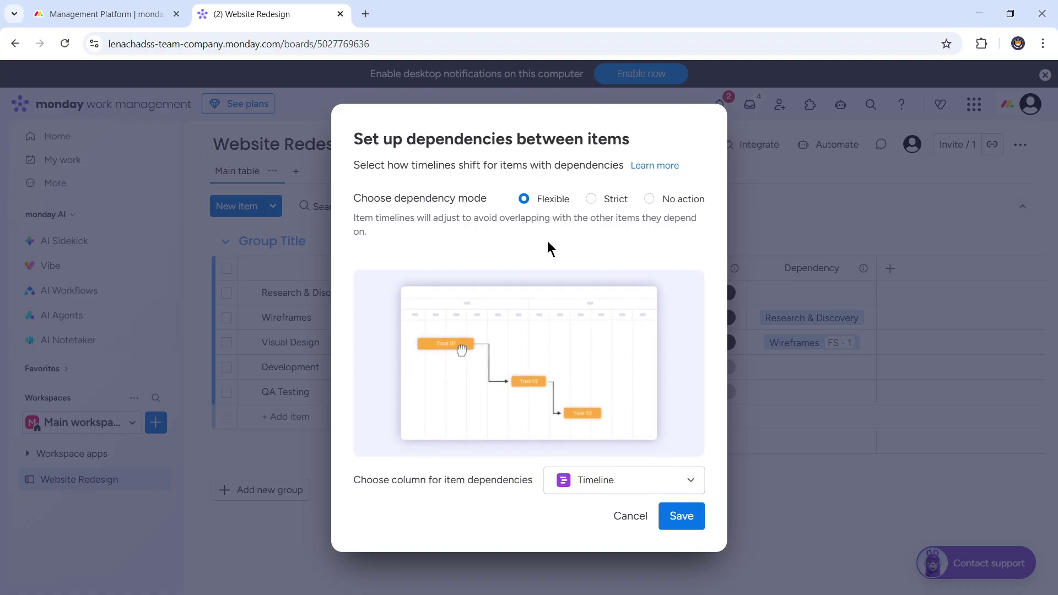
left_click(598, 202)
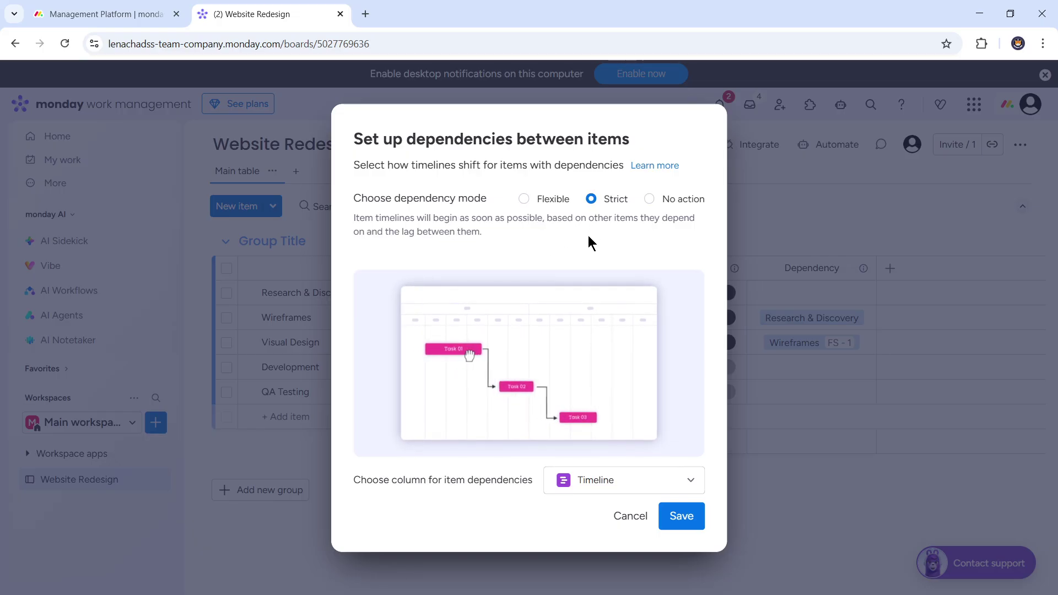
left_click(649, 200)
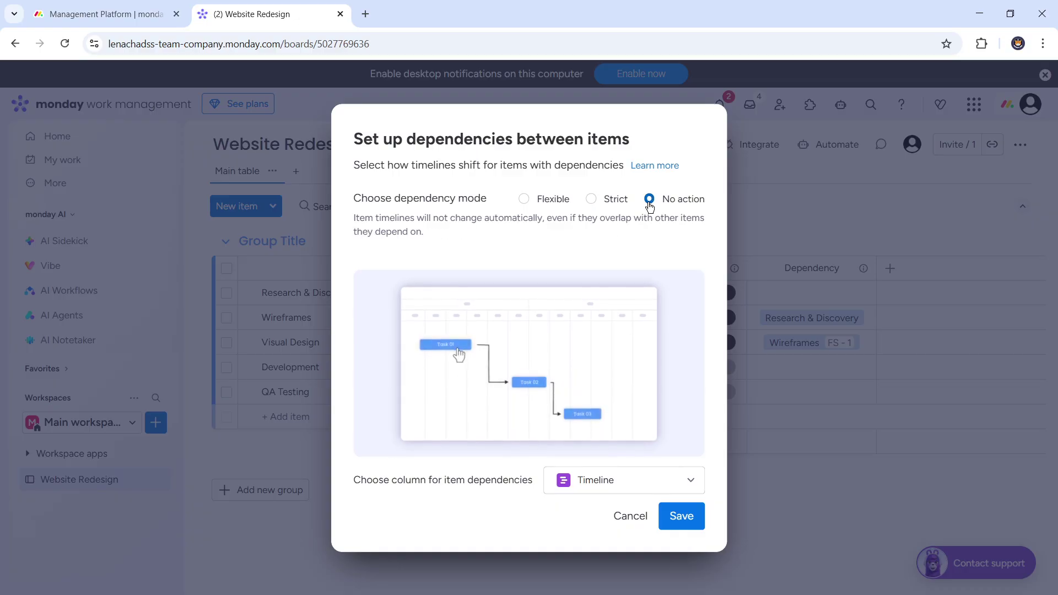
left_click(591, 199)
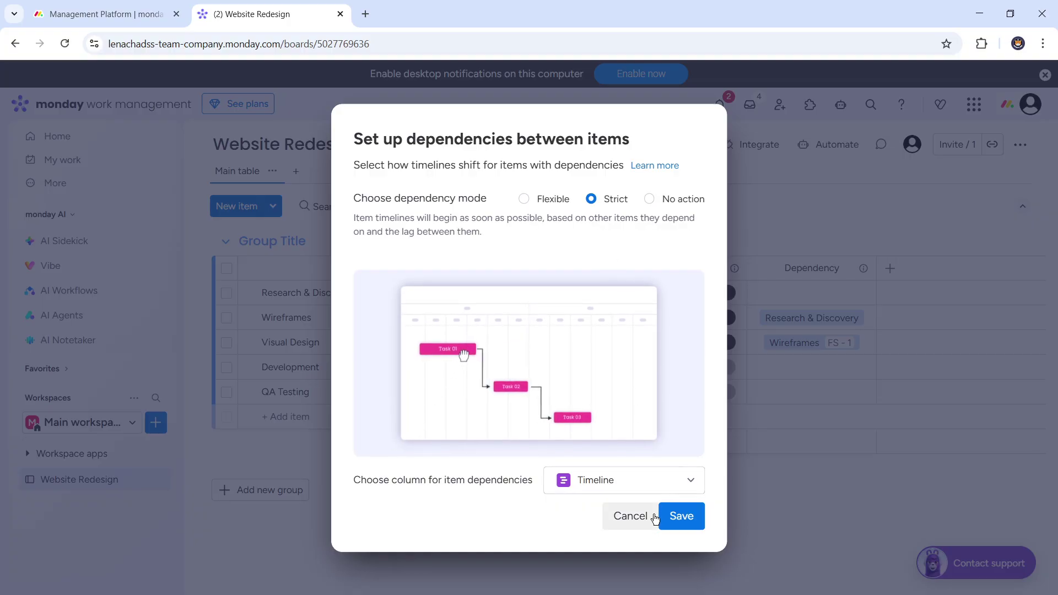
left_click(682, 522)
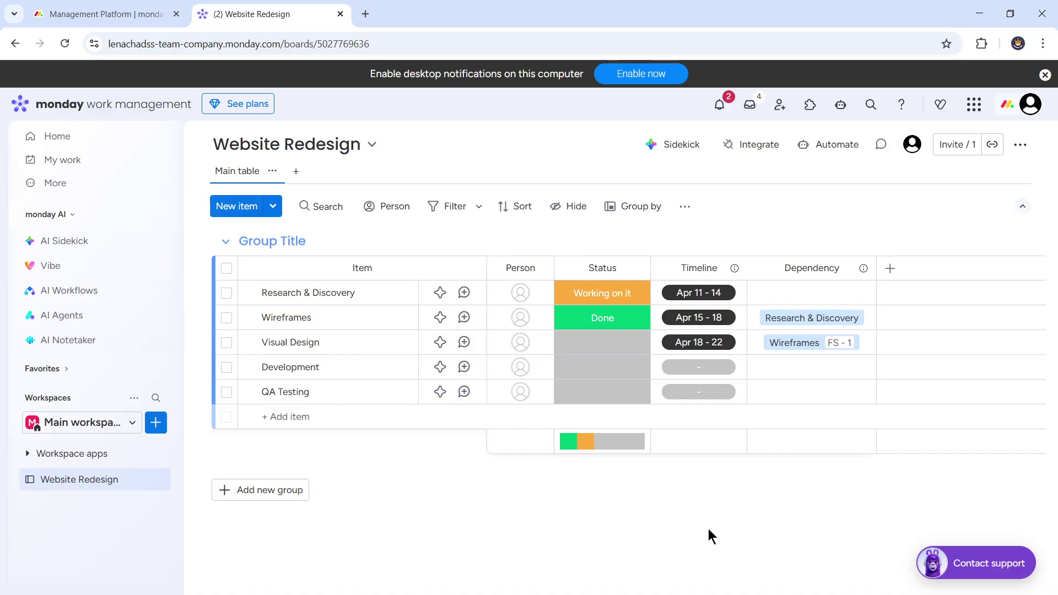
Set the Development item's timeline to April 22–25, 2026
left_click(705, 373)
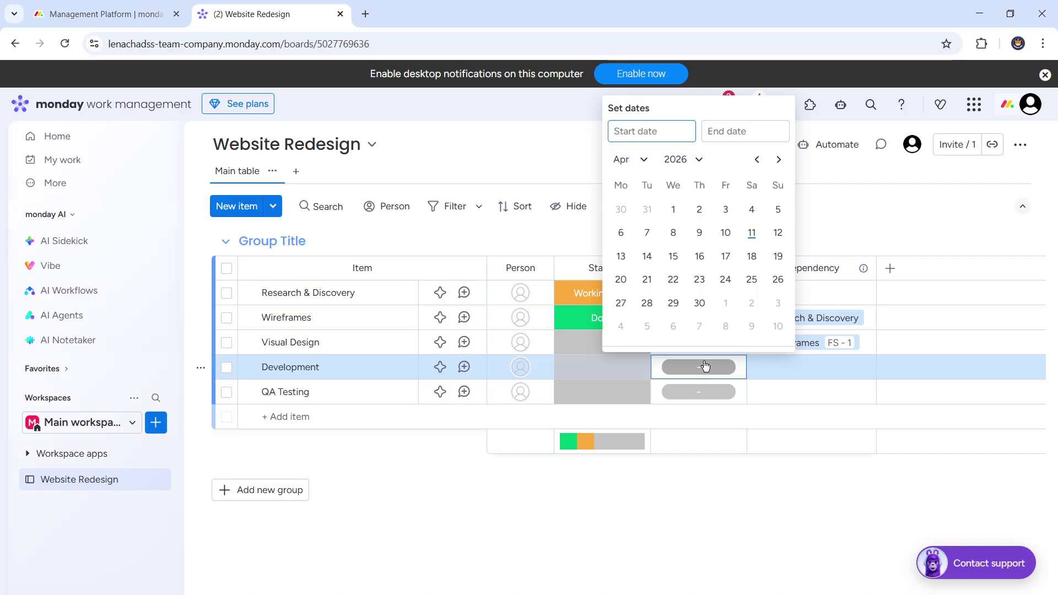
left_click(678, 290)
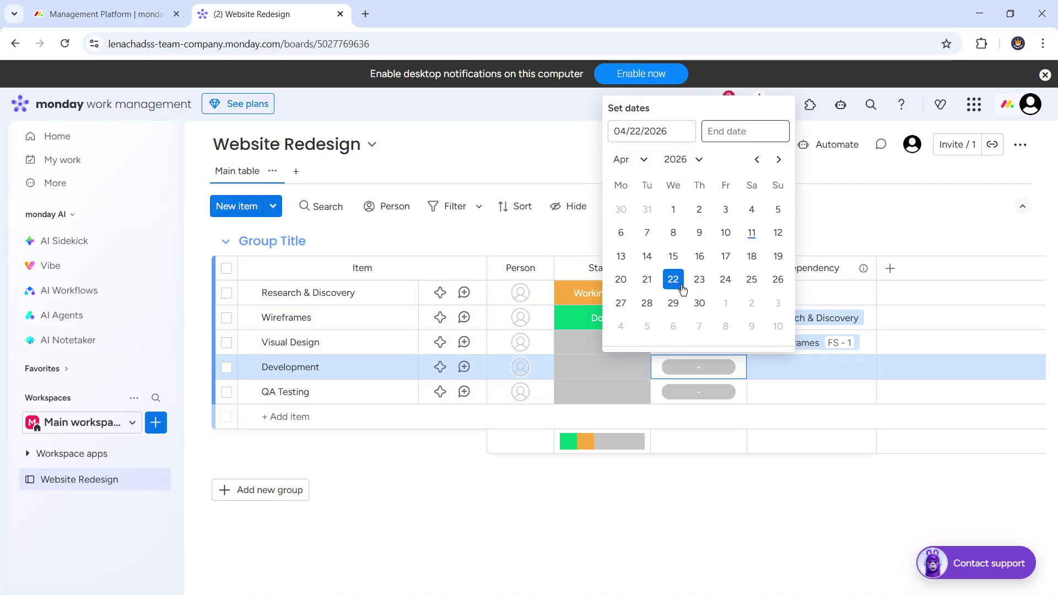
left_click(753, 283)
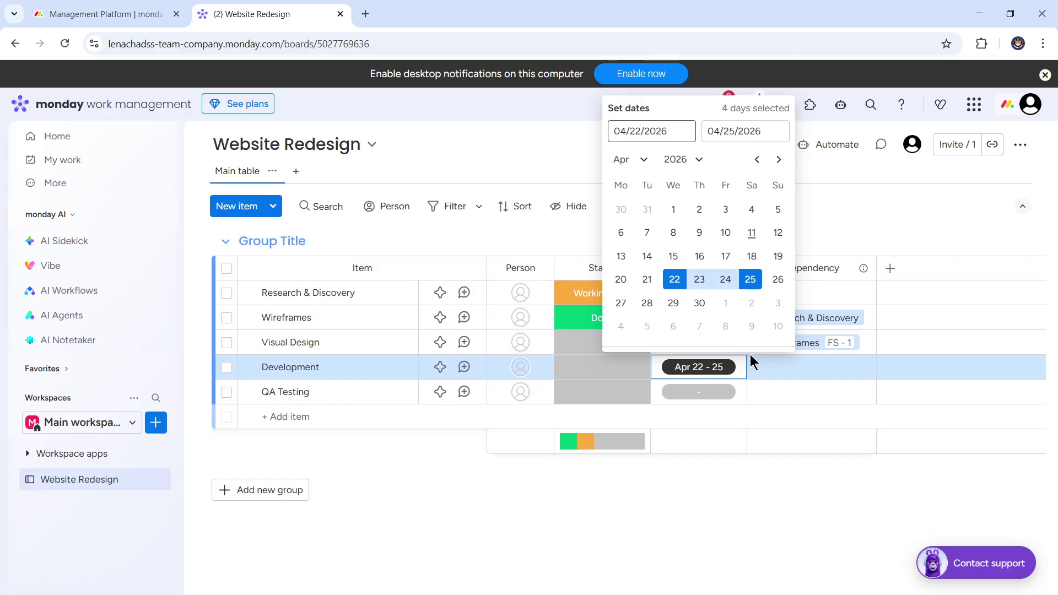
left_click(760, 520)
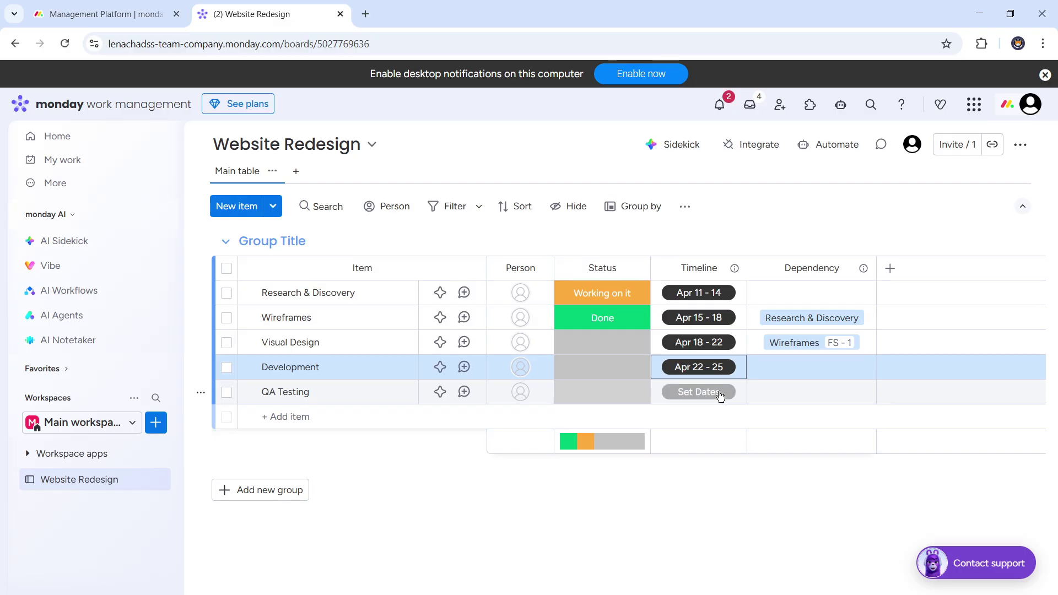
Set the QA Testing item's timeline to April 25–29, 2026
left_click(720, 395)
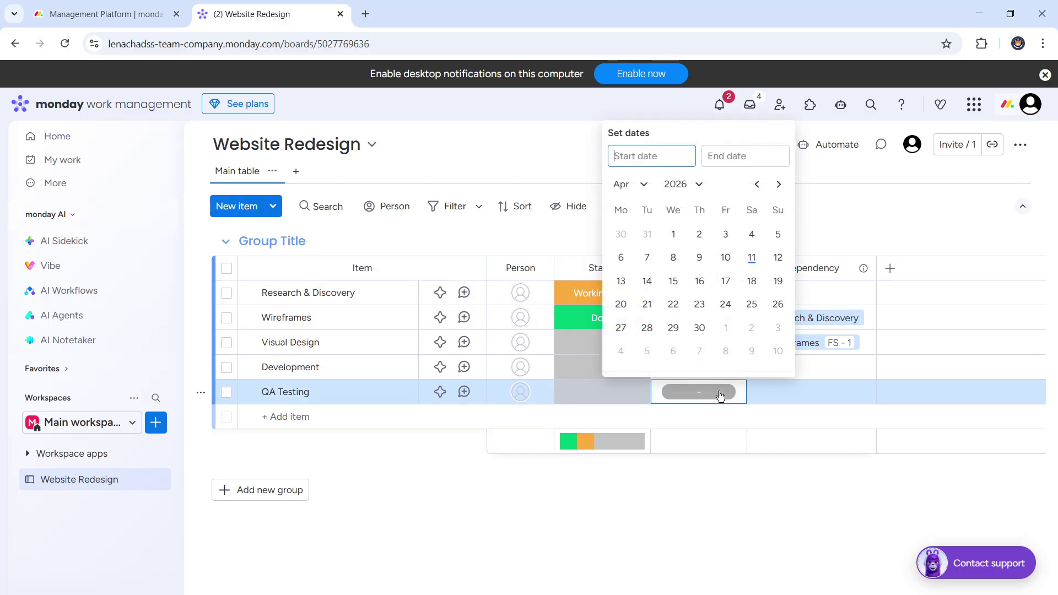
left_click(753, 305)
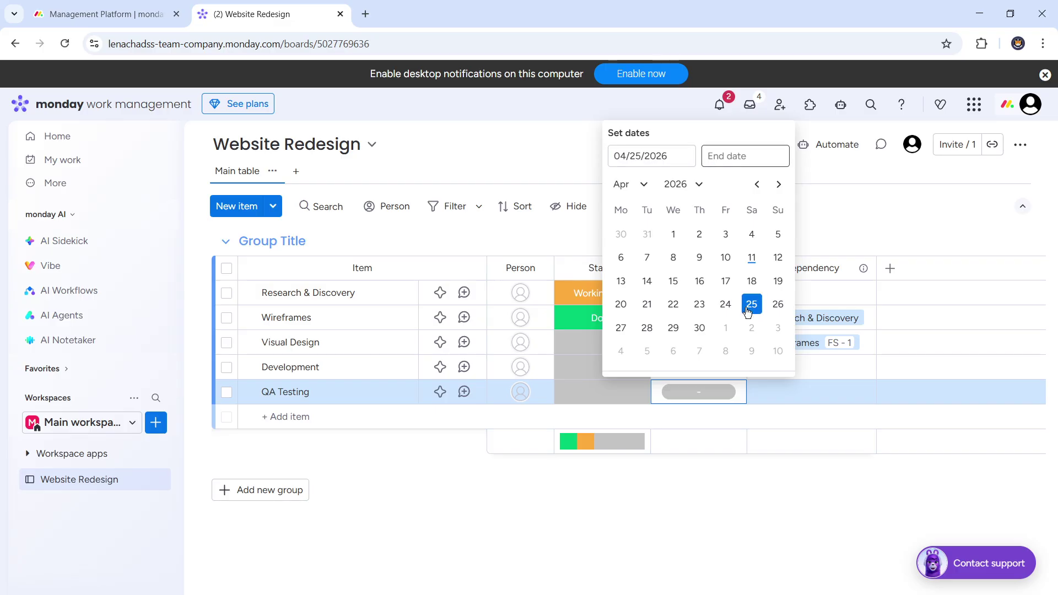
left_click(672, 328)
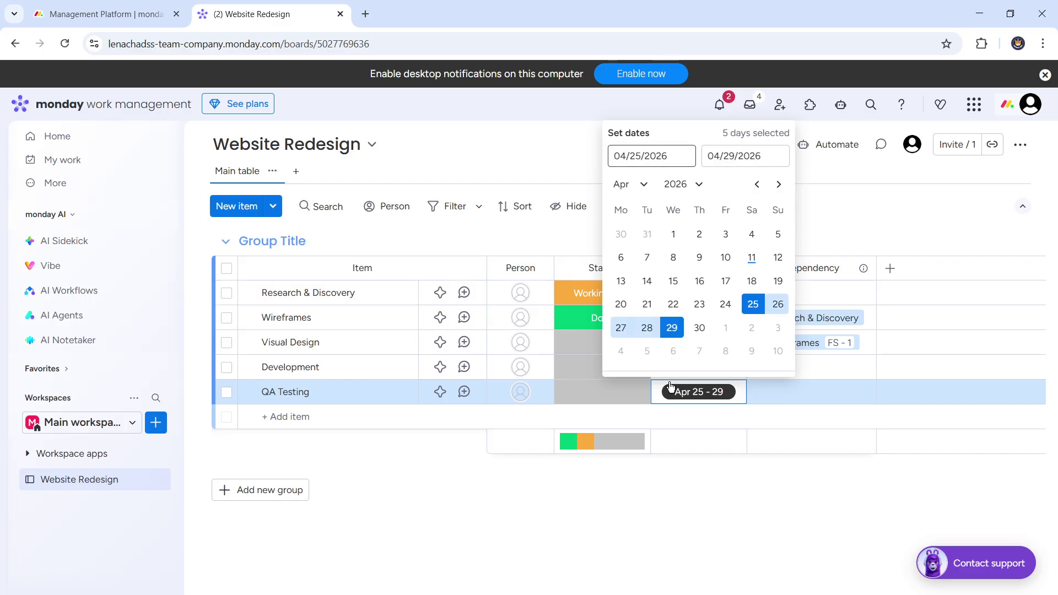
left_click(684, 501)
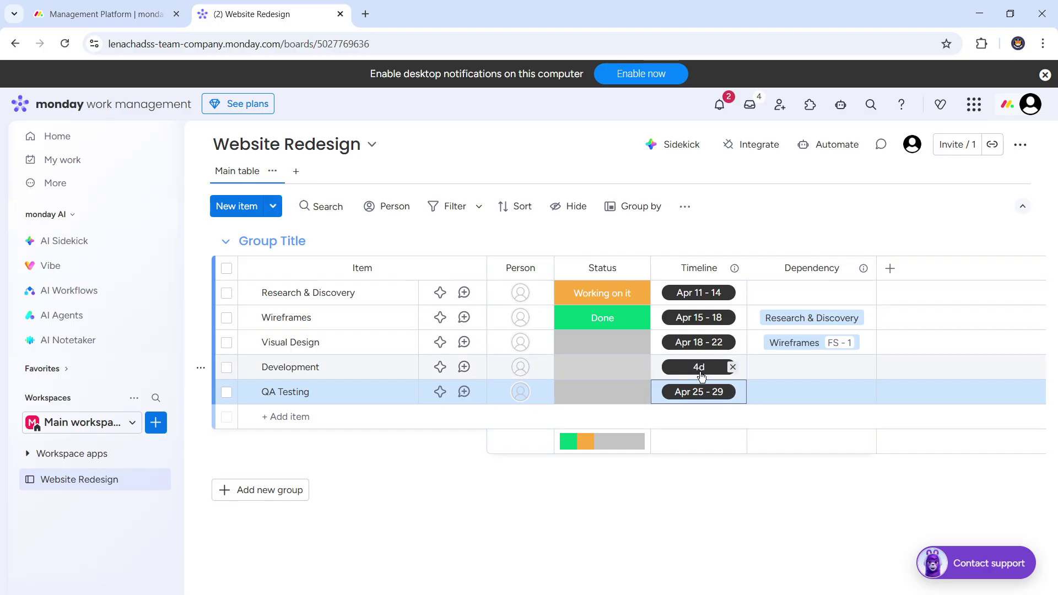
Make the Development item dependent on Visual Design with a Finish-To-Start relation
left_click(775, 366)
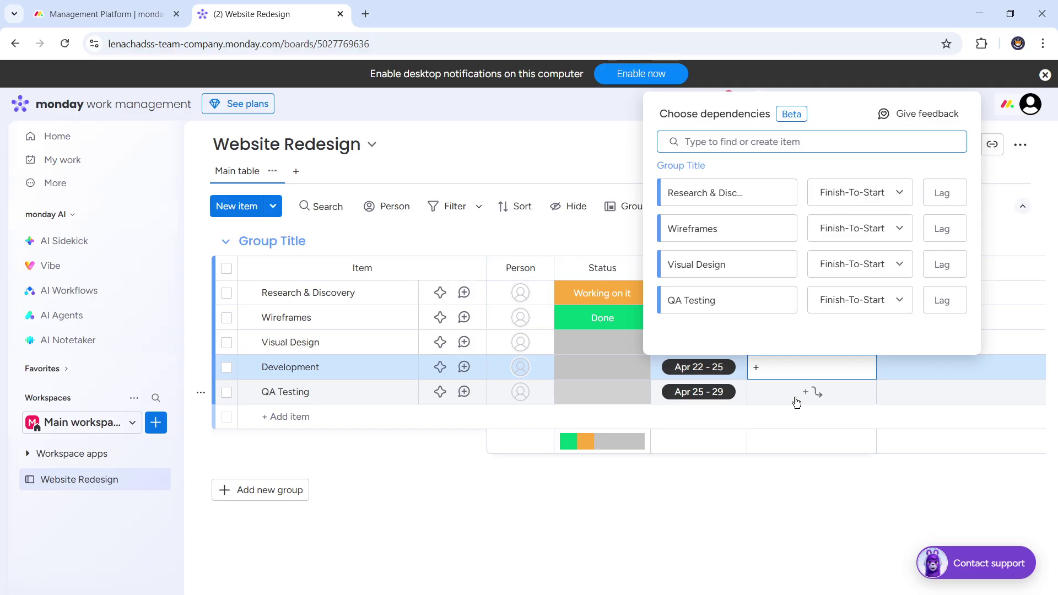
left_click(740, 534)
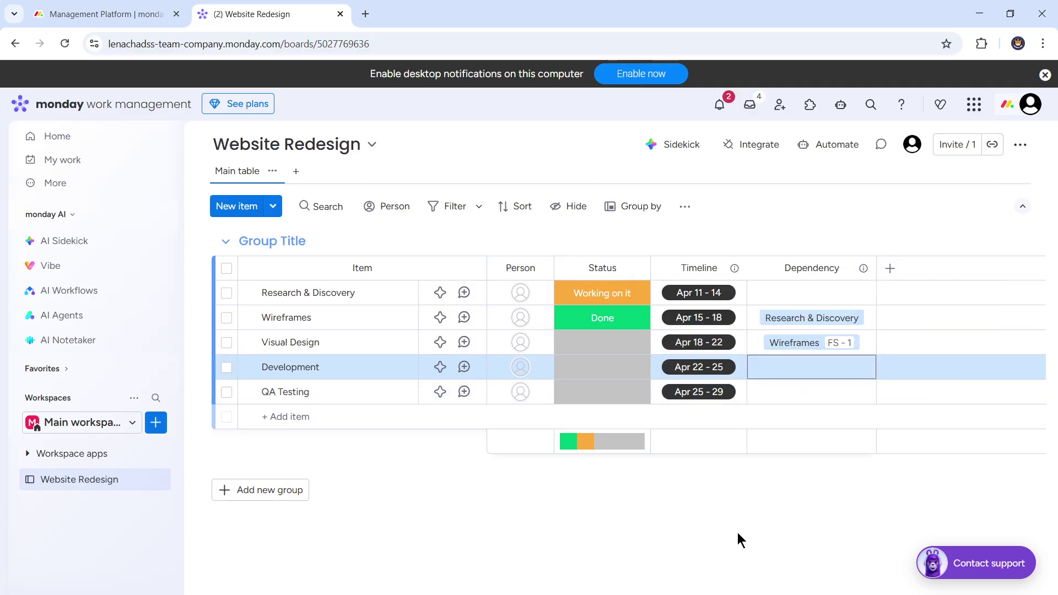
left_click(812, 364)
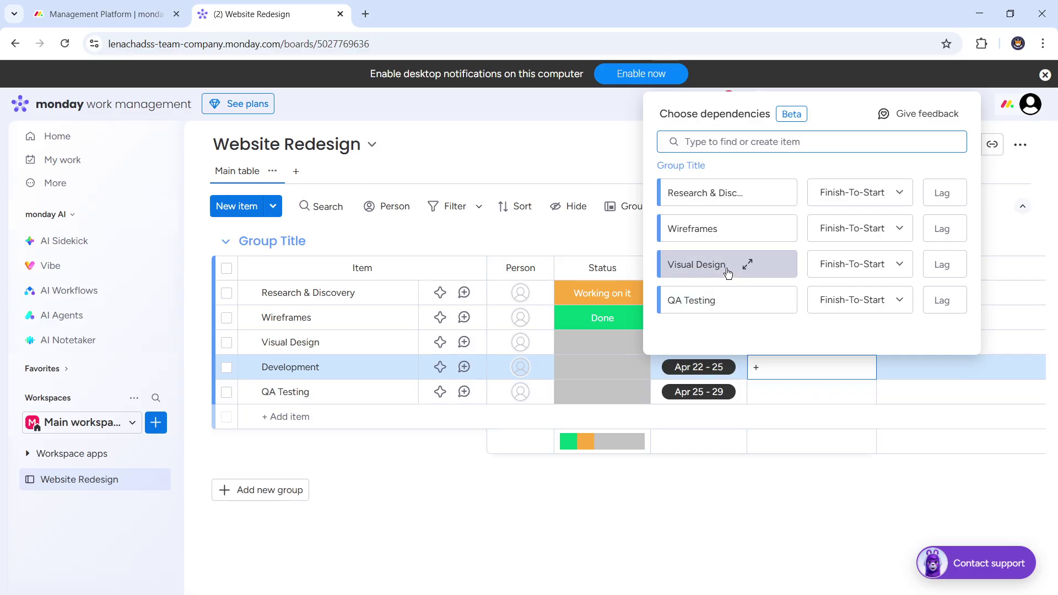
left_click(746, 263)
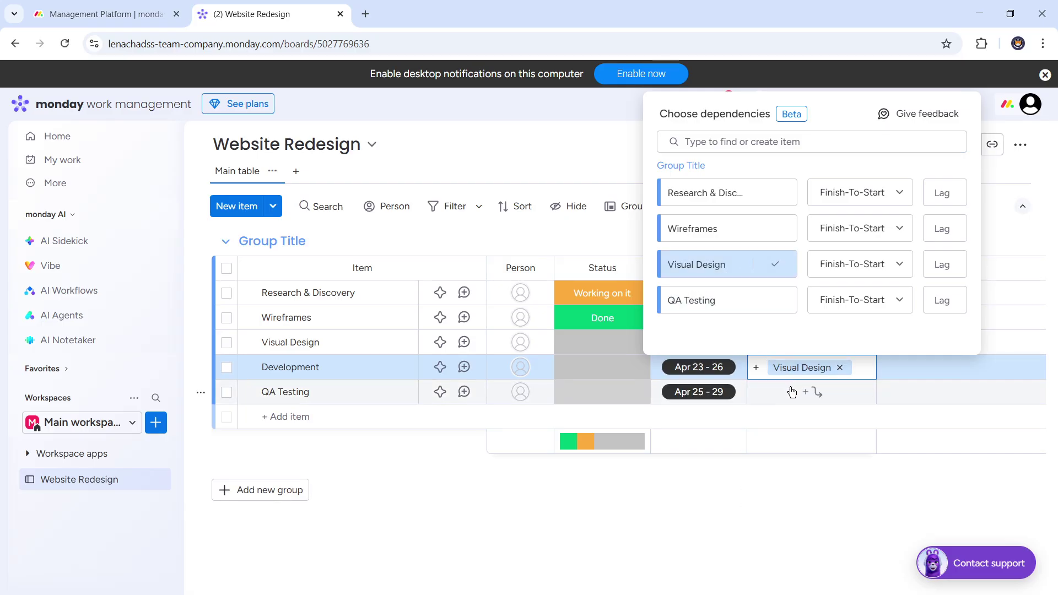
Make the QA Testing item dependent on Development with a Finish-To-Start relation
left_click(786, 390)
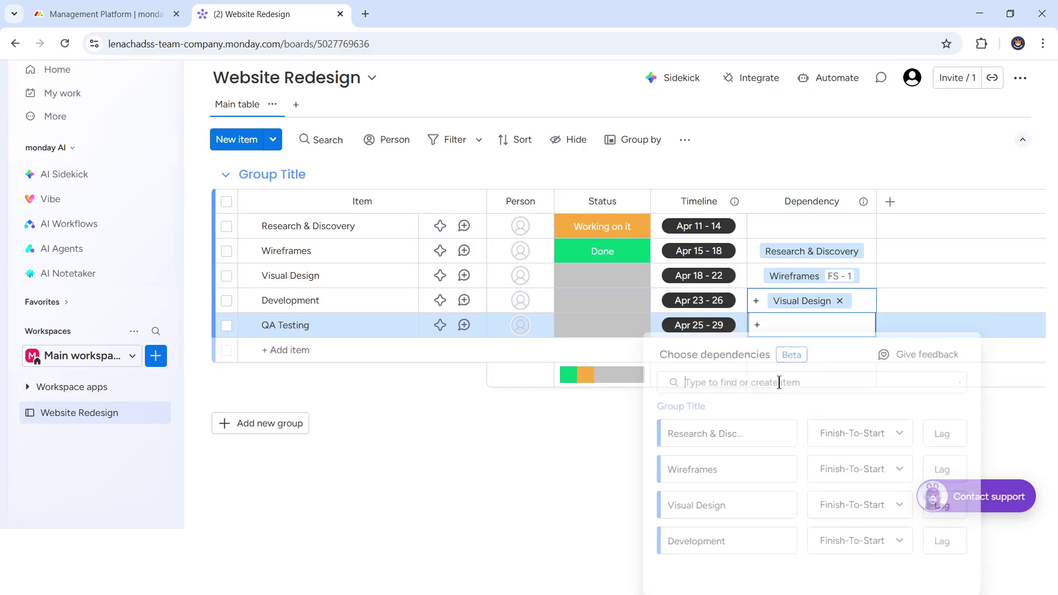
left_click(727, 558)
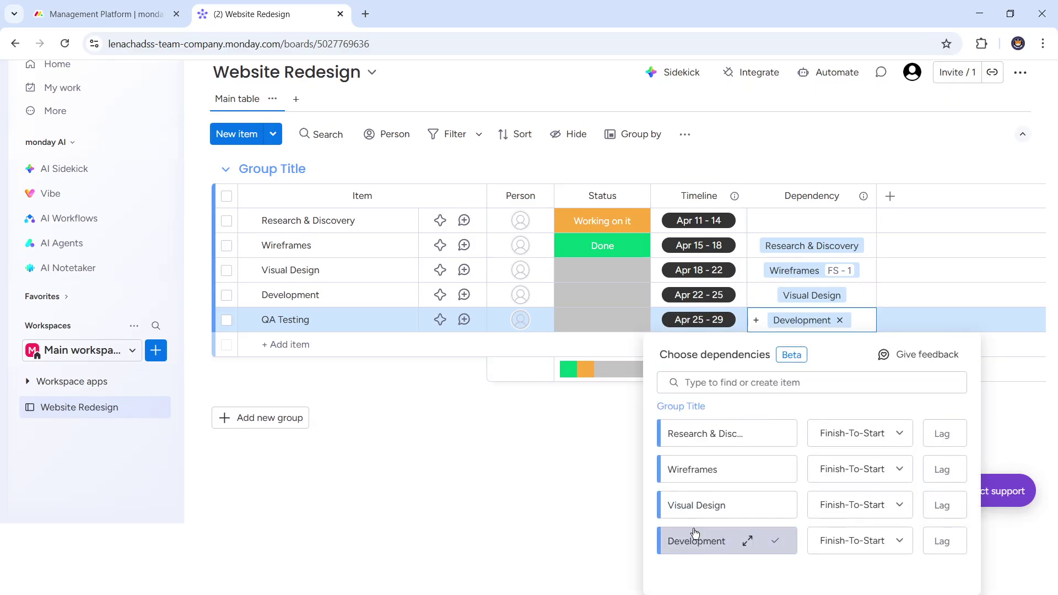
left_click(575, 501)
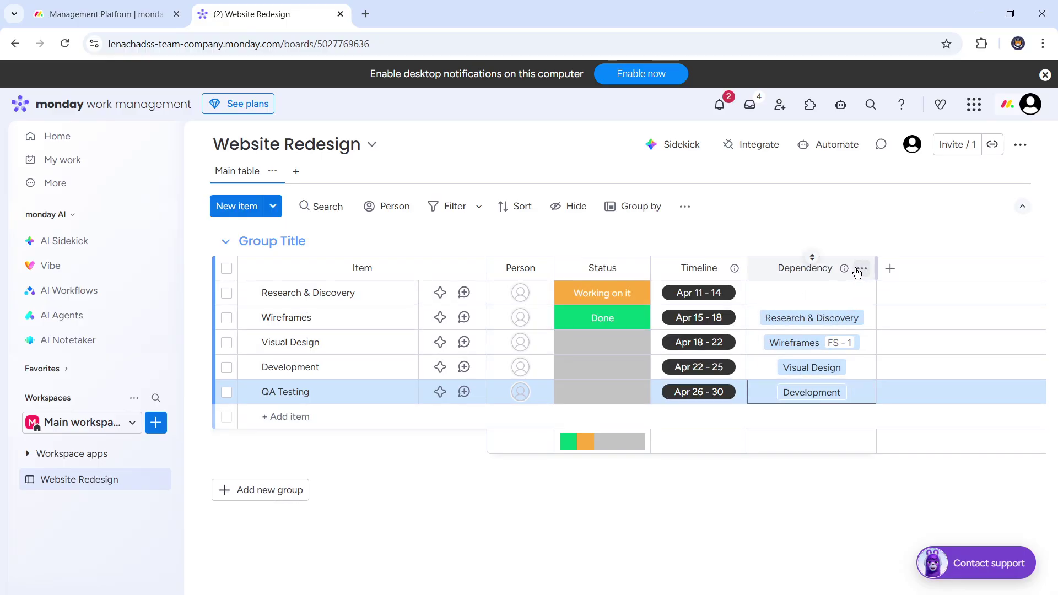
Delete the Dependency column from the Website Redesign board
left_click(860, 269)
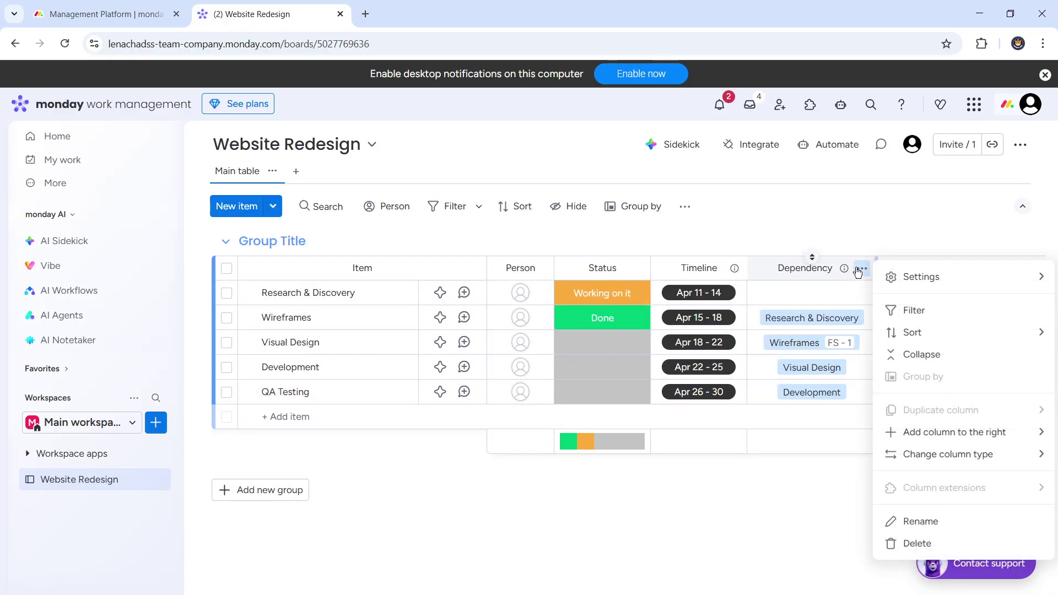
left_click(917, 544)
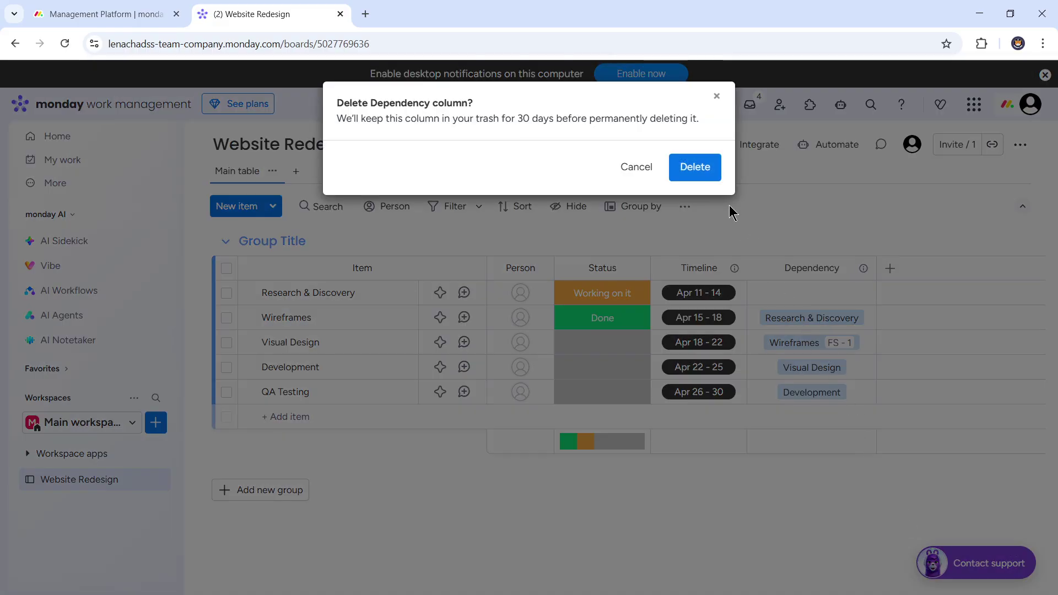
left_click(704, 174)
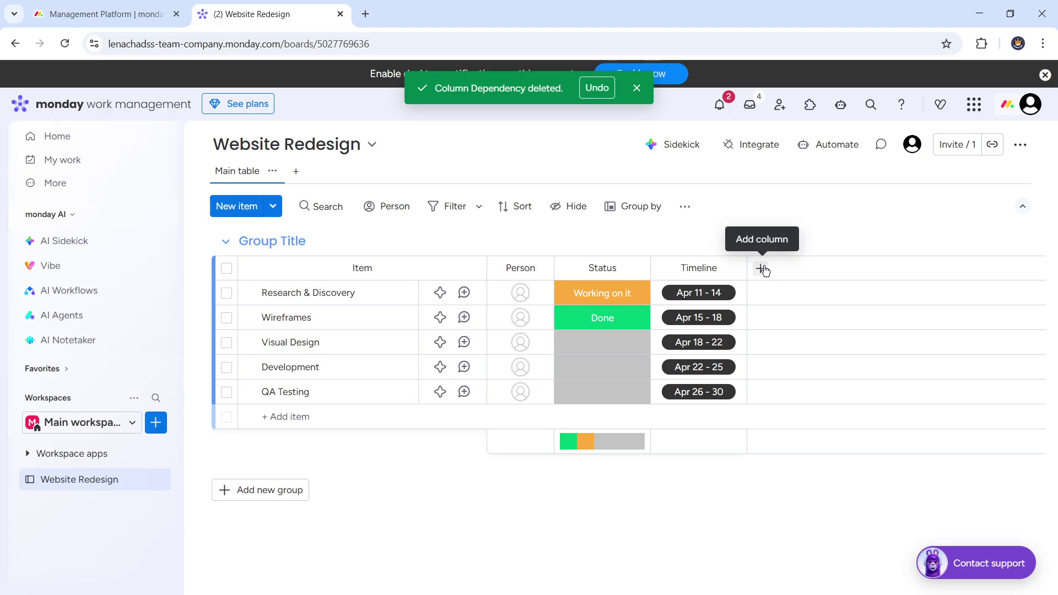
Add a new Dependency column to the board and save it in Strict mode, based on the Timeline column
left_click(762, 269)
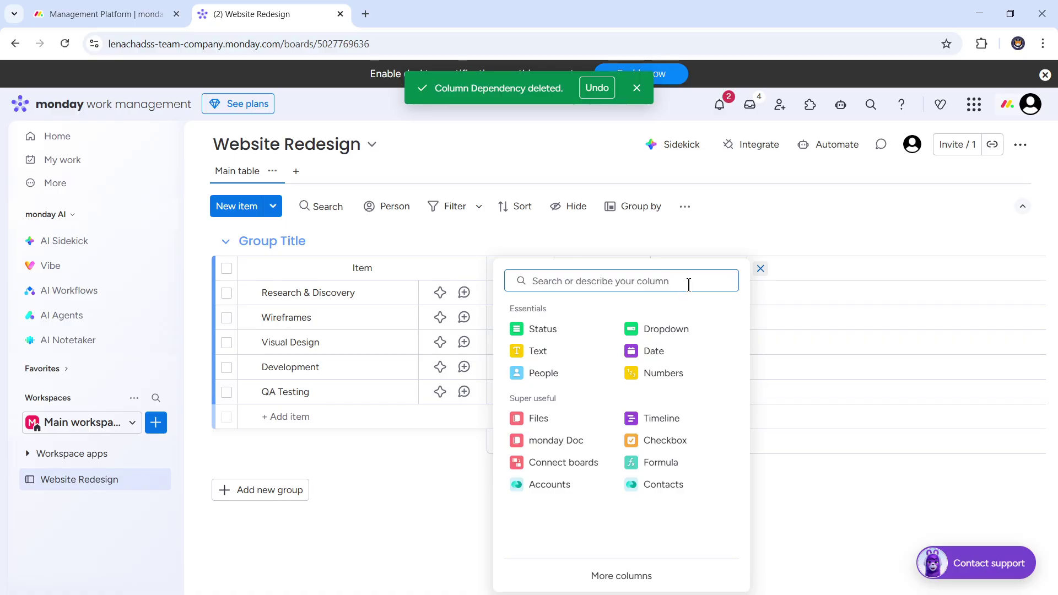
type("de")
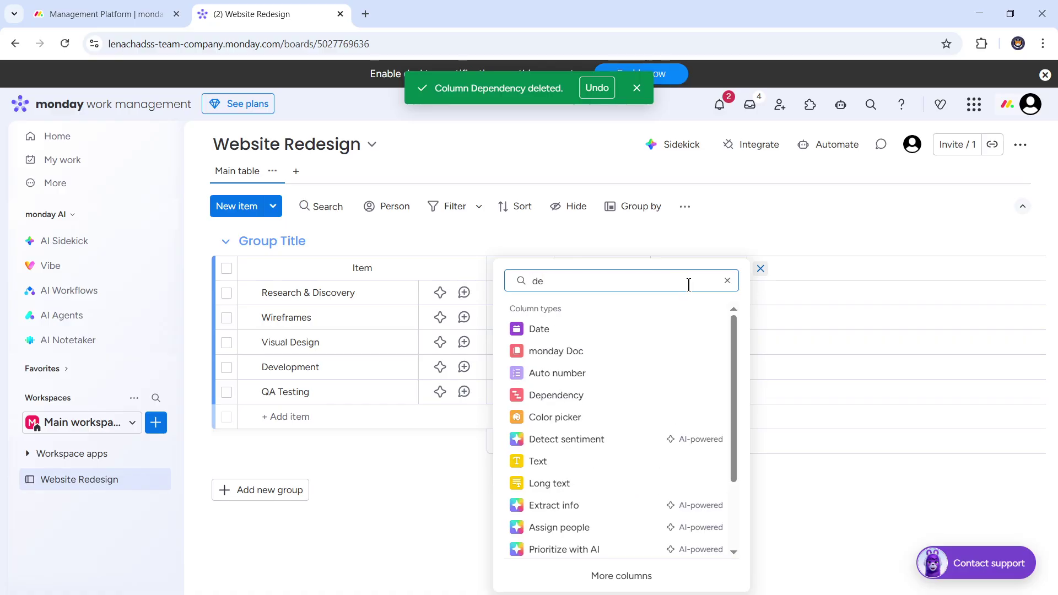
left_click(593, 401)
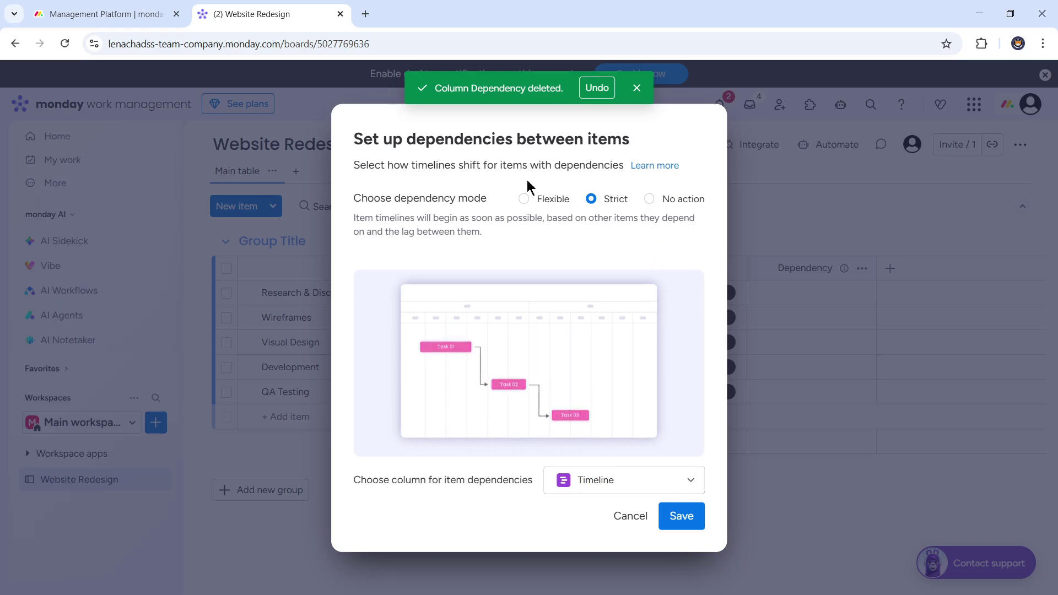
left_click(524, 198)
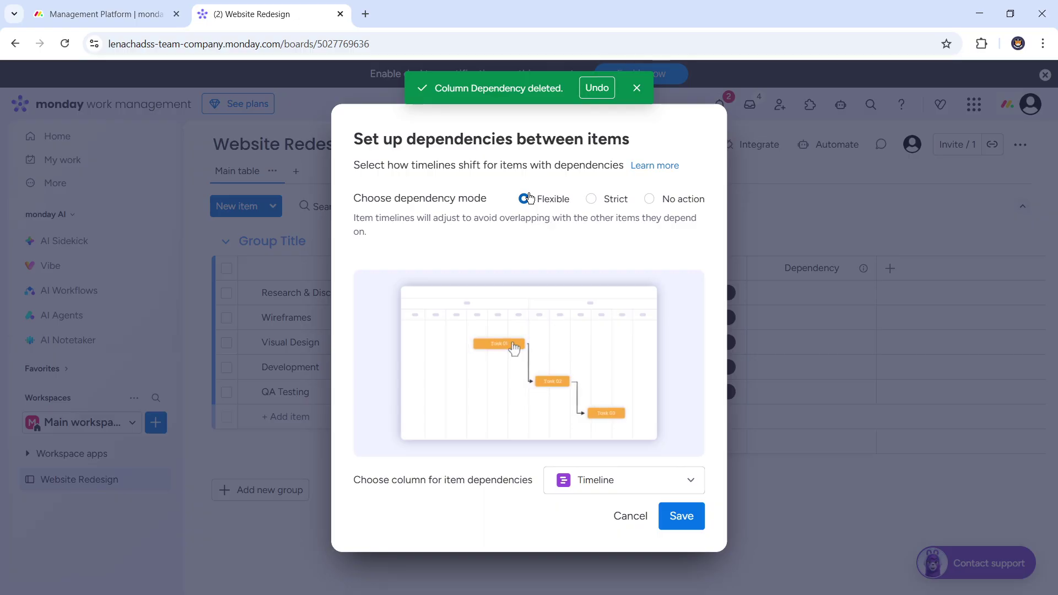
left_click(600, 202)
left_click(675, 524)
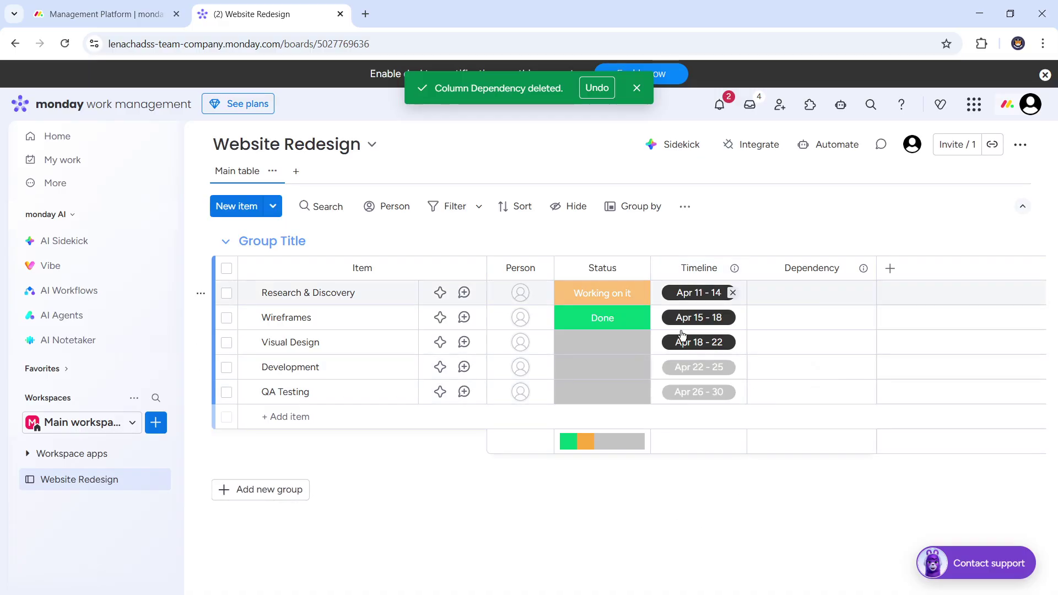
Make Wireframes dependent on Research & Discovery and Visual Design dependent on Wireframes, both with a Finish-To-Start relation
left_click(799, 322)
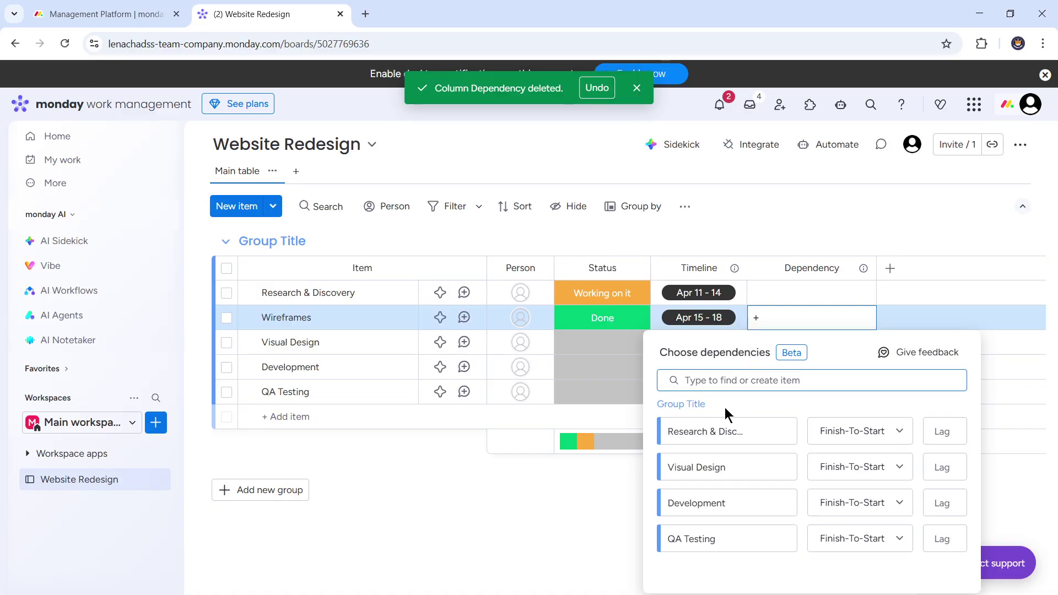
left_click(715, 431)
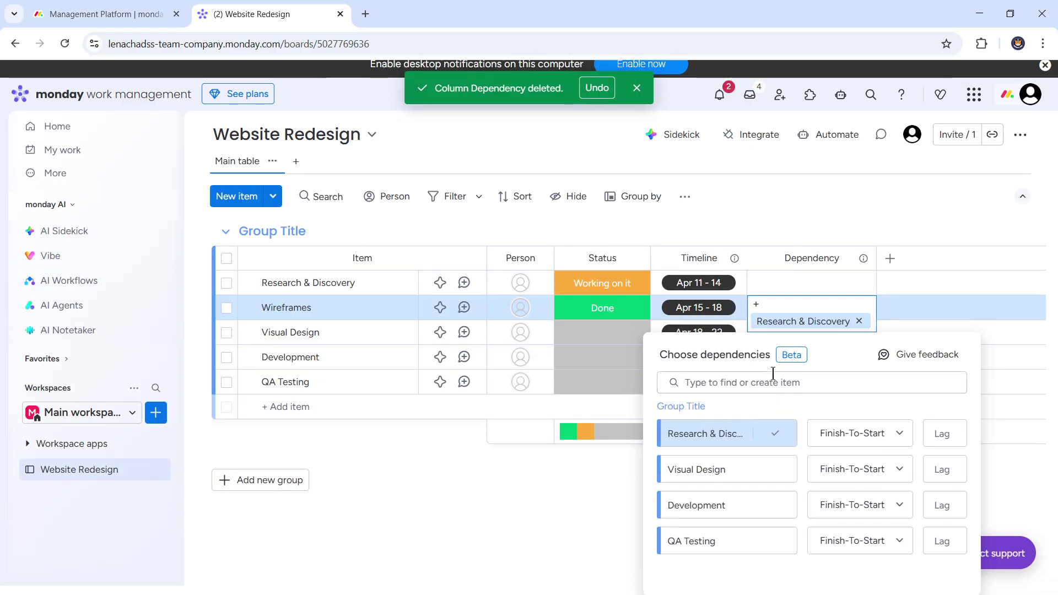
left_click(531, 512)
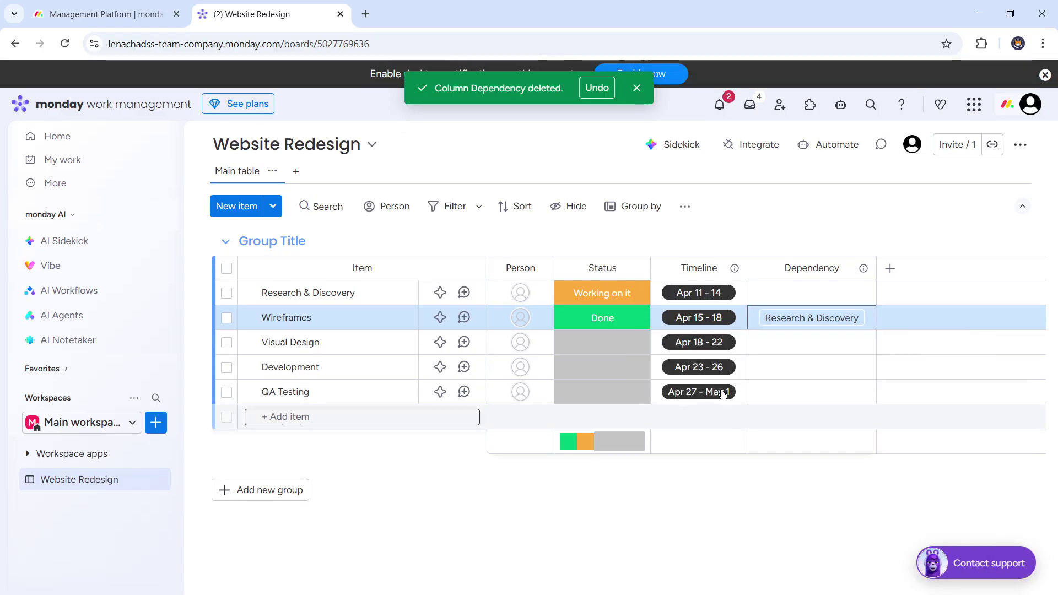
left_click(806, 341)
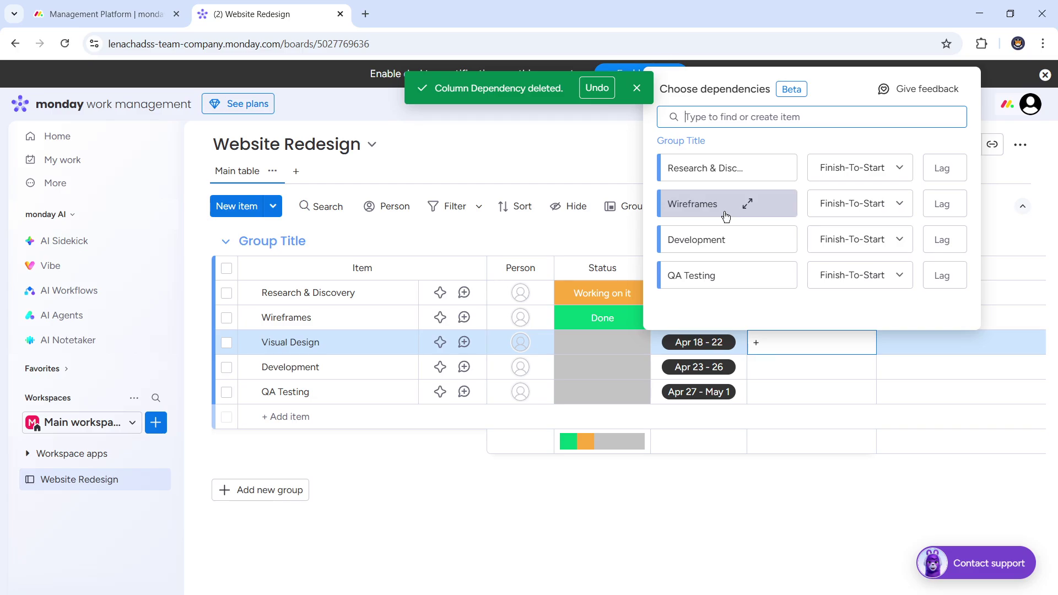
left_click(726, 215)
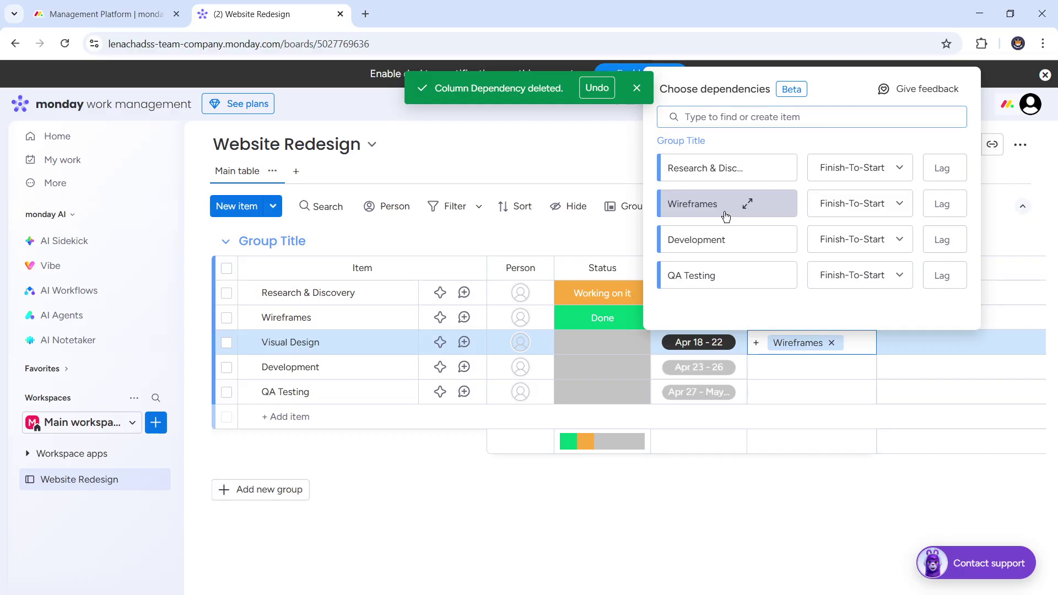
Make Development dependent on Visual Design and QA Testing dependent on Development, both with a Finish-To-Start relation
left_click(795, 368)
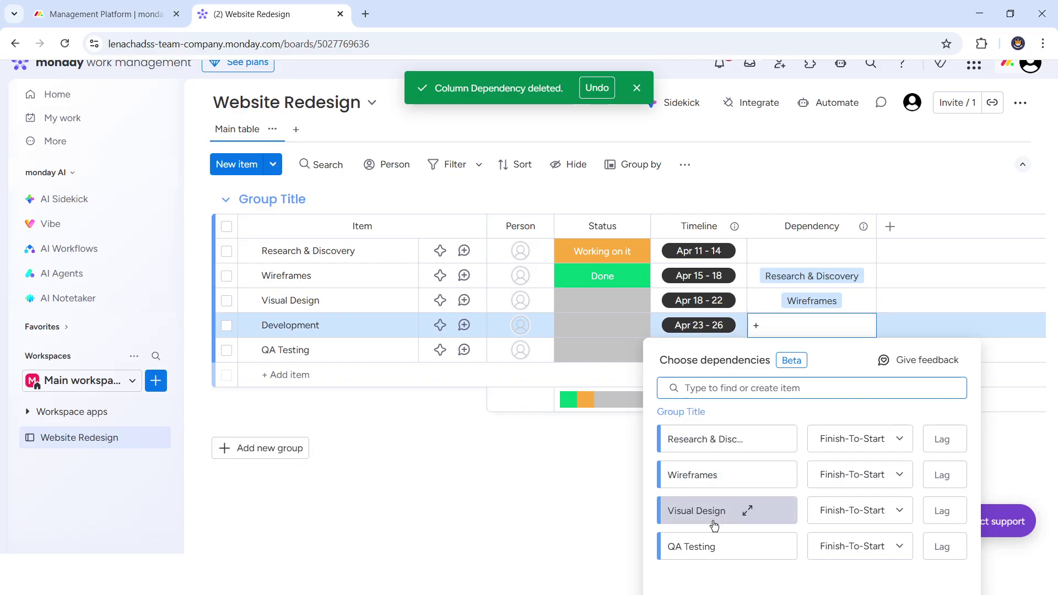
left_click(746, 509)
left_click(622, 435)
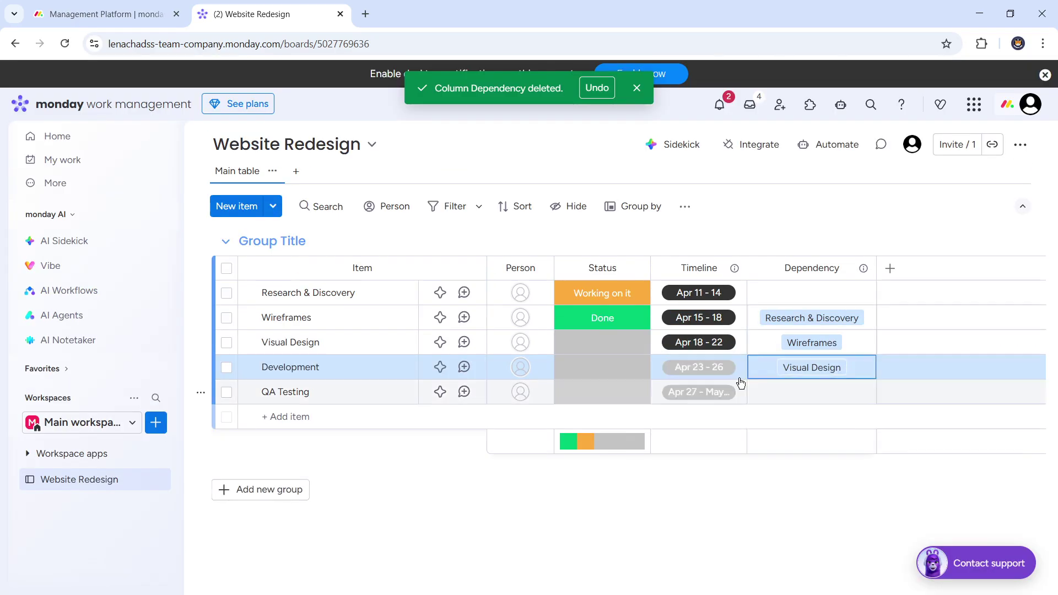
left_click(799, 394)
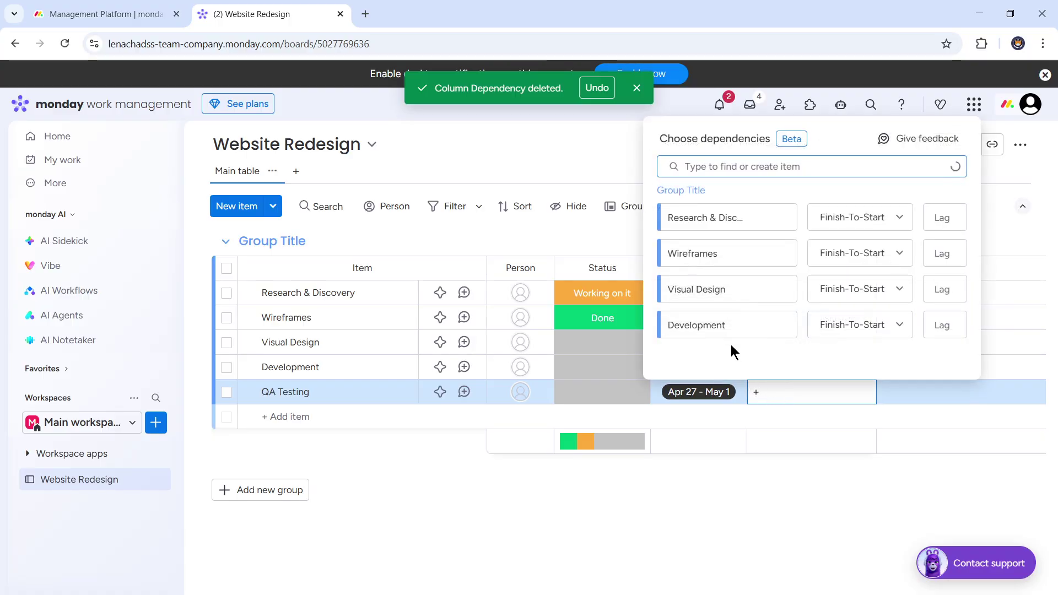
left_click(726, 326)
left_click(562, 522)
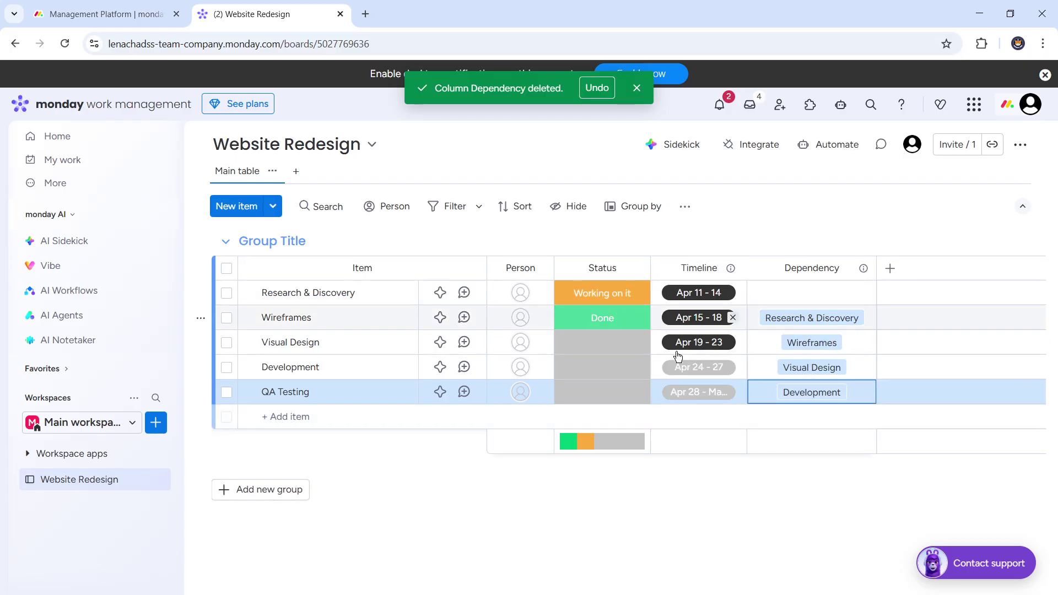
left_click(514, 537)
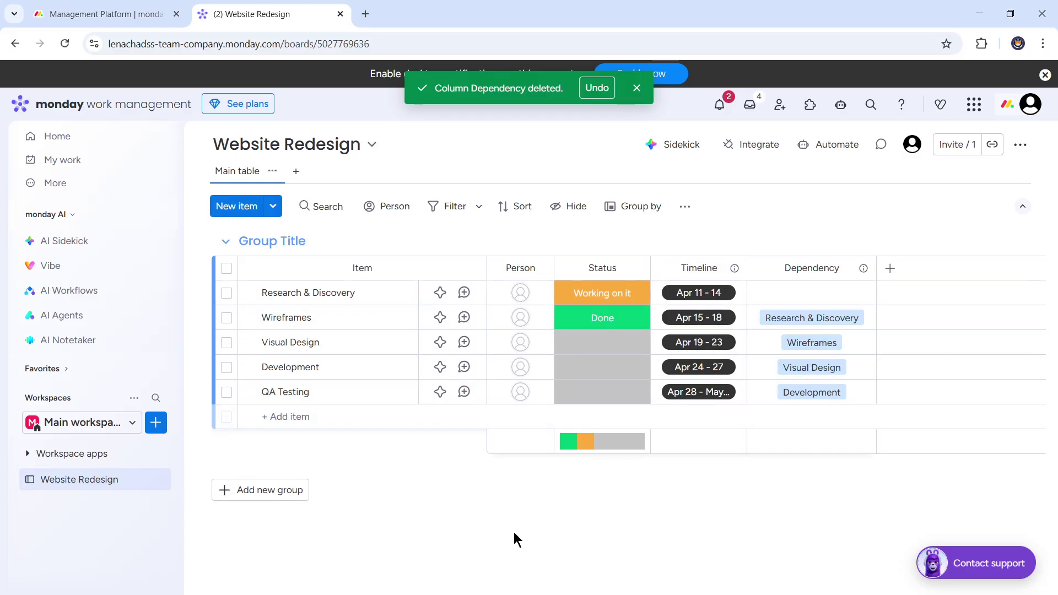